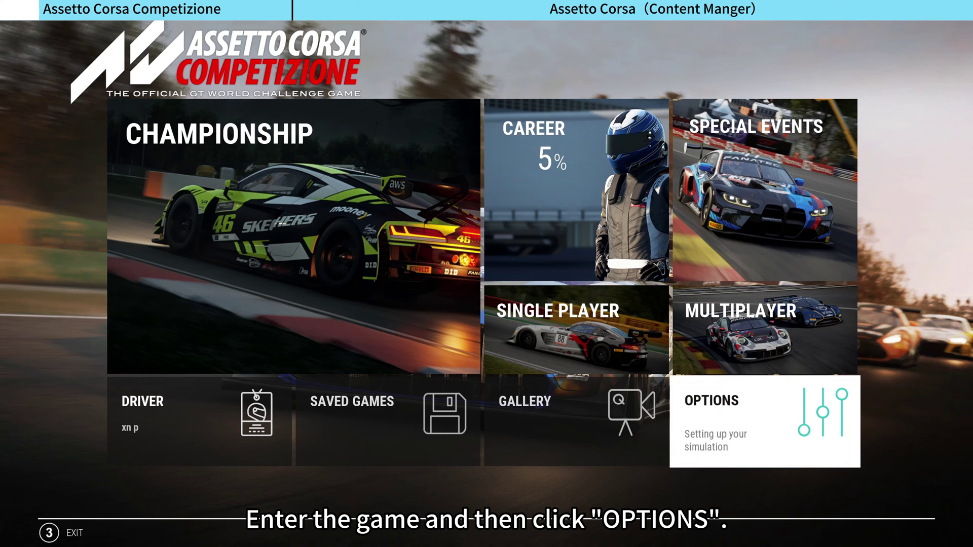
# Step: Go from the main menu into Options and open the Controls settings
pyautogui.press('Return')
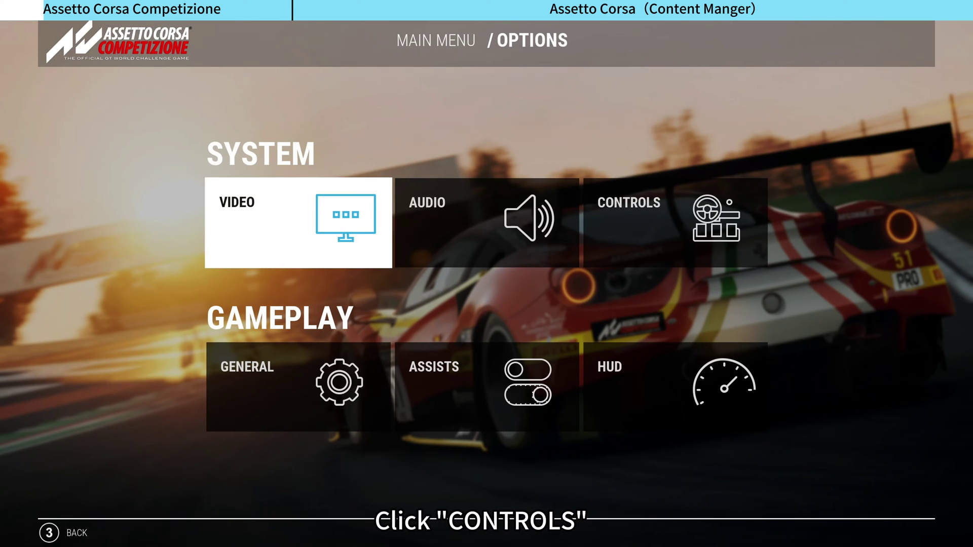
pyautogui.press('Right')
pyautogui.press('Right')
pyautogui.press('Return')
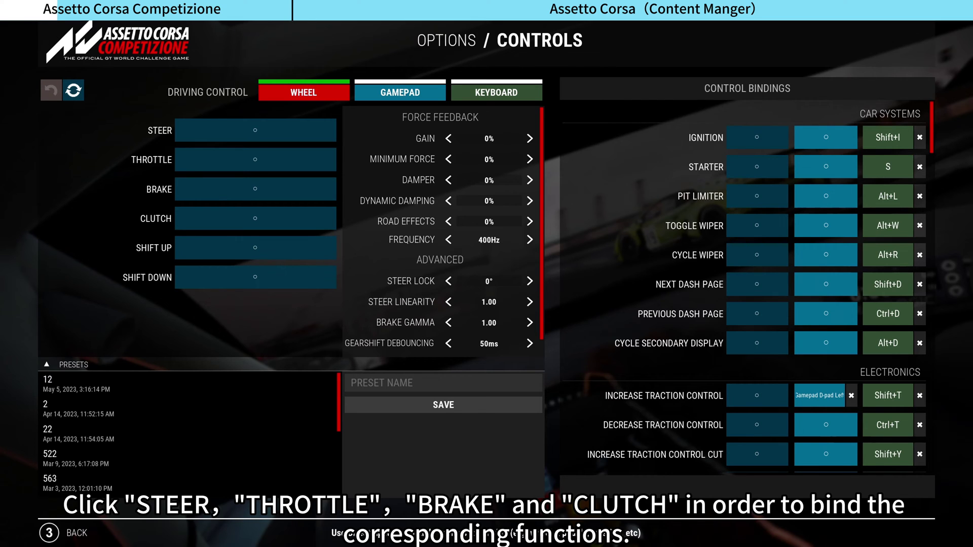
# Step: Bind steer, throttle, brake and clutch to the PXN-V10, with Shift Up on button 6 and Shift Down on button 5
pyautogui.press('Down')
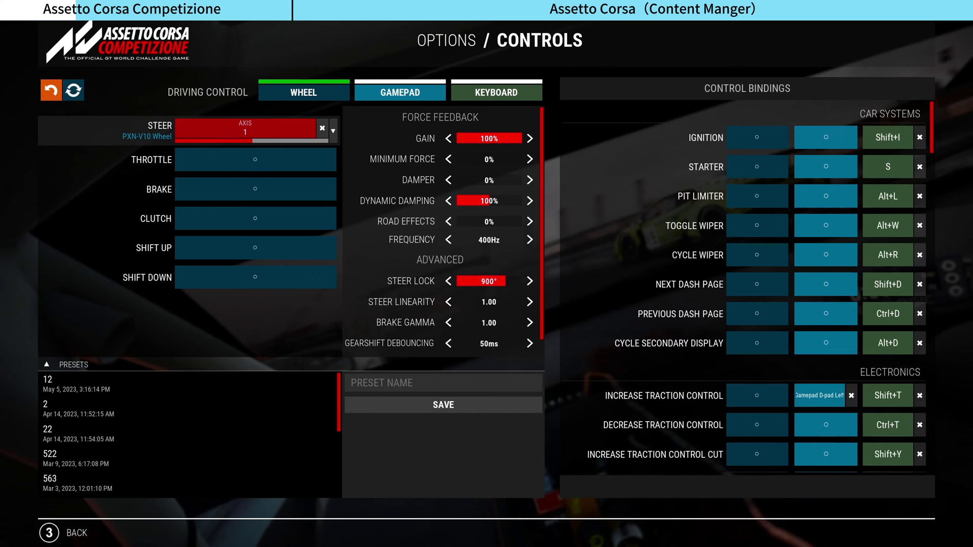
pyautogui.press('Down')
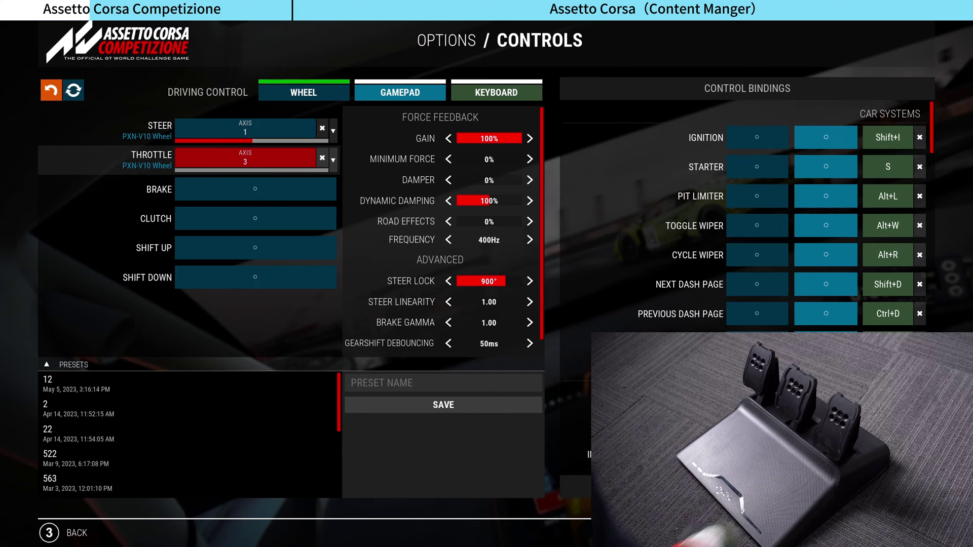
pyautogui.press('Down')
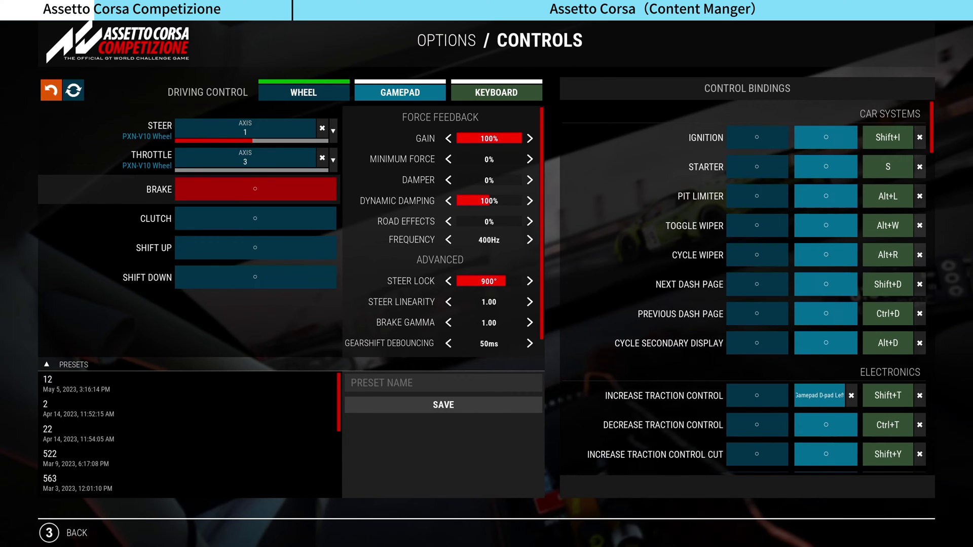
pyautogui.press('Return')
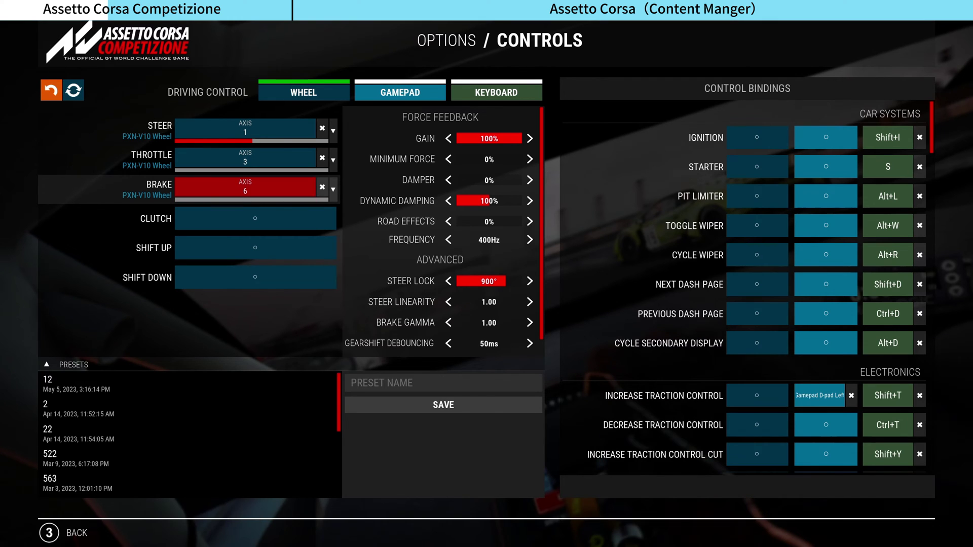
pyautogui.press('Down')
pyautogui.press('Return')
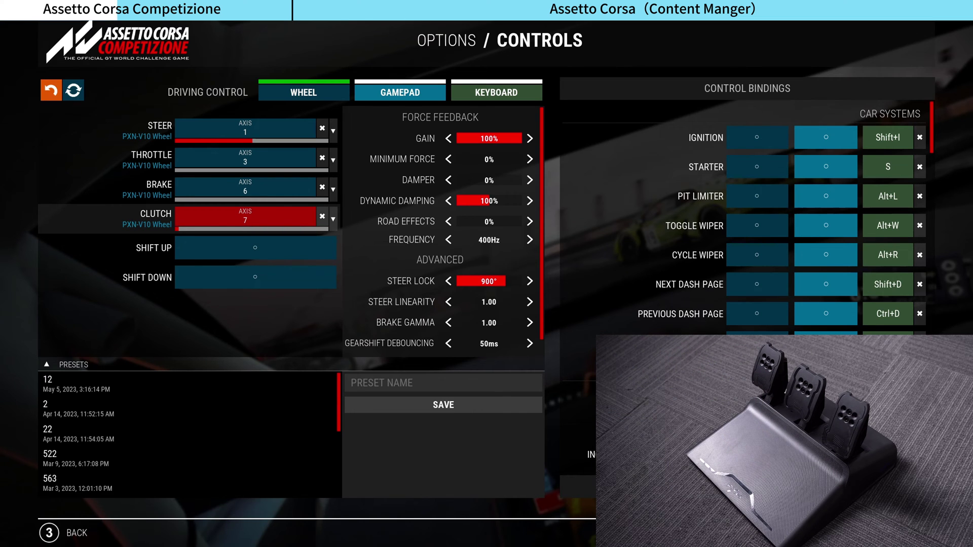
pyautogui.press('Down')
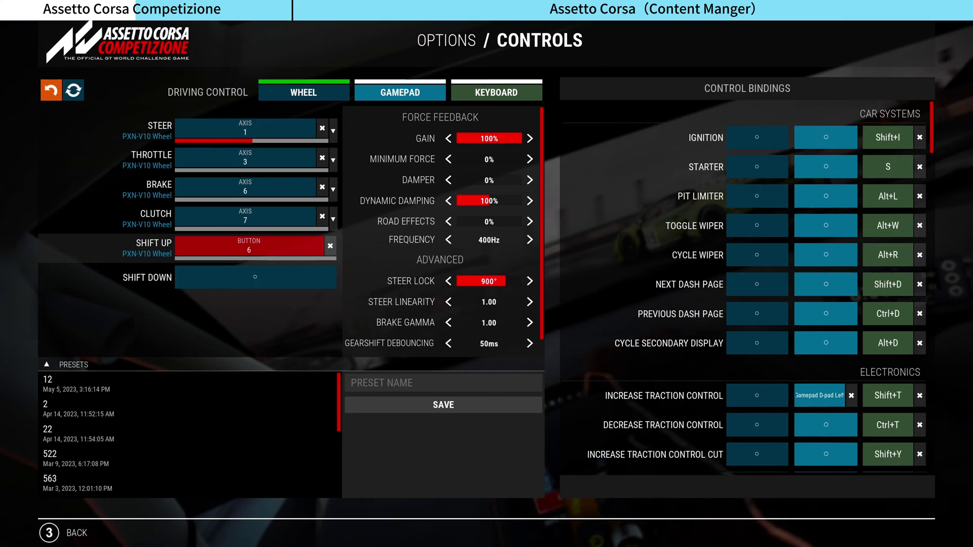
pyautogui.press('Down')
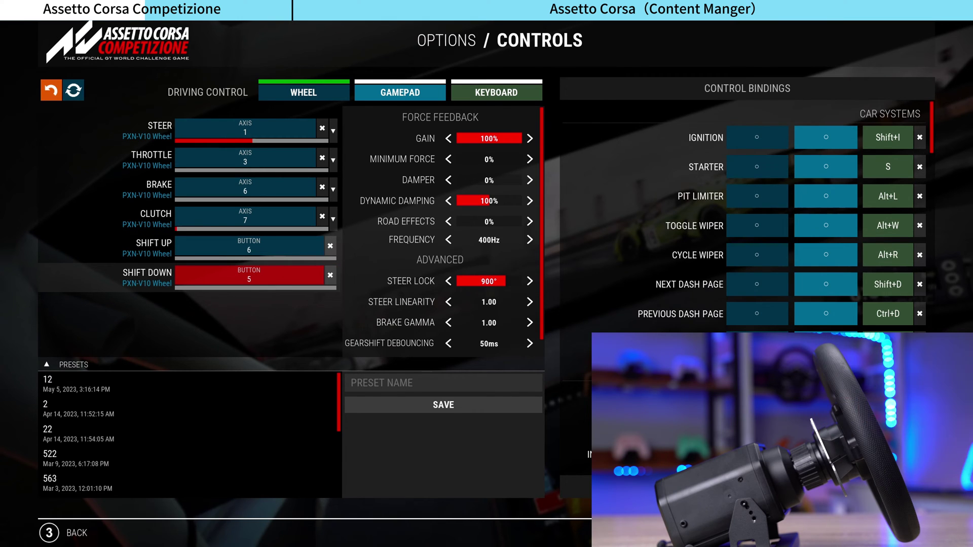
# Step: Bind Starter to wheel button 4, keep Cycle Camera on button 1, then go back to the main menu
pyautogui.press('Right')
pyautogui.press('Right')
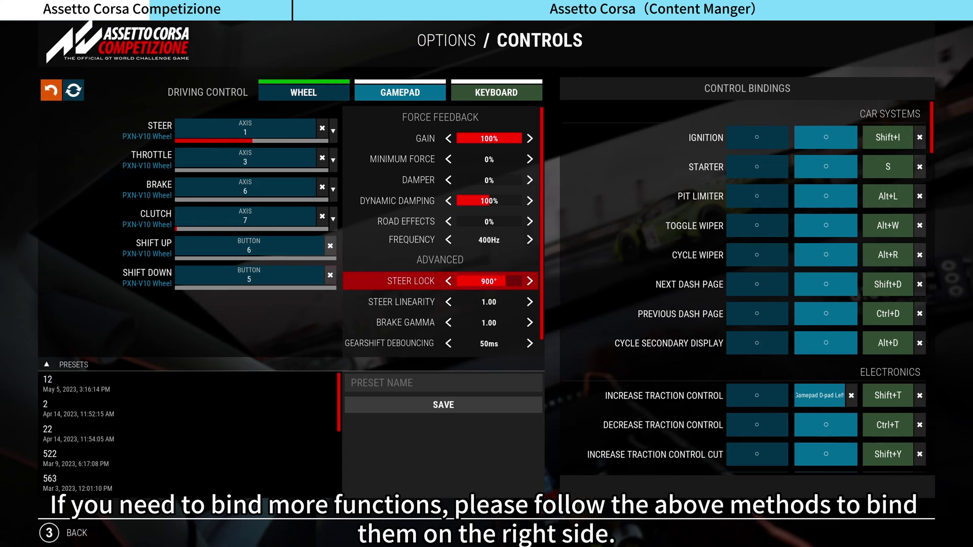
pyautogui.press('Up')
pyautogui.press('Up')
pyautogui.press('Up')
pyautogui.press('Up')
pyautogui.press('Up')
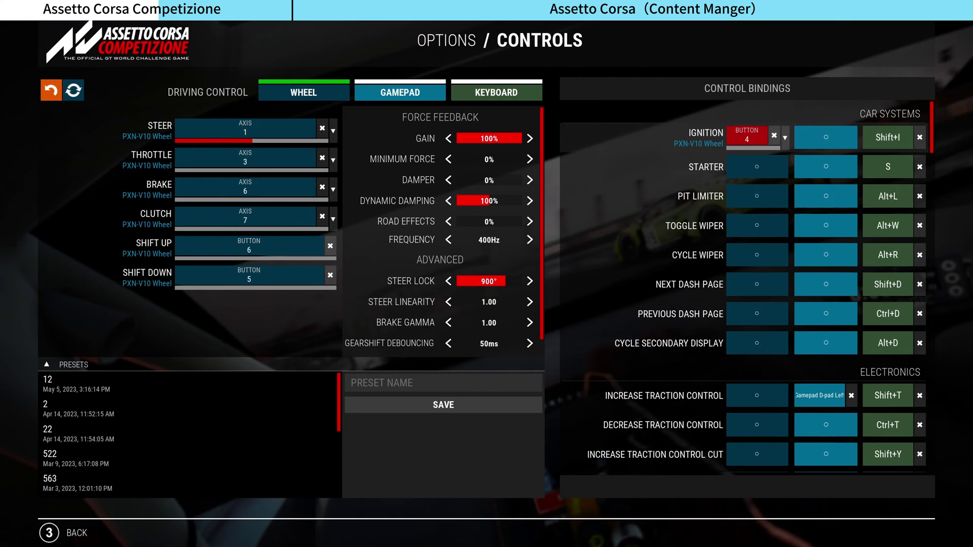
pyautogui.press('Down')
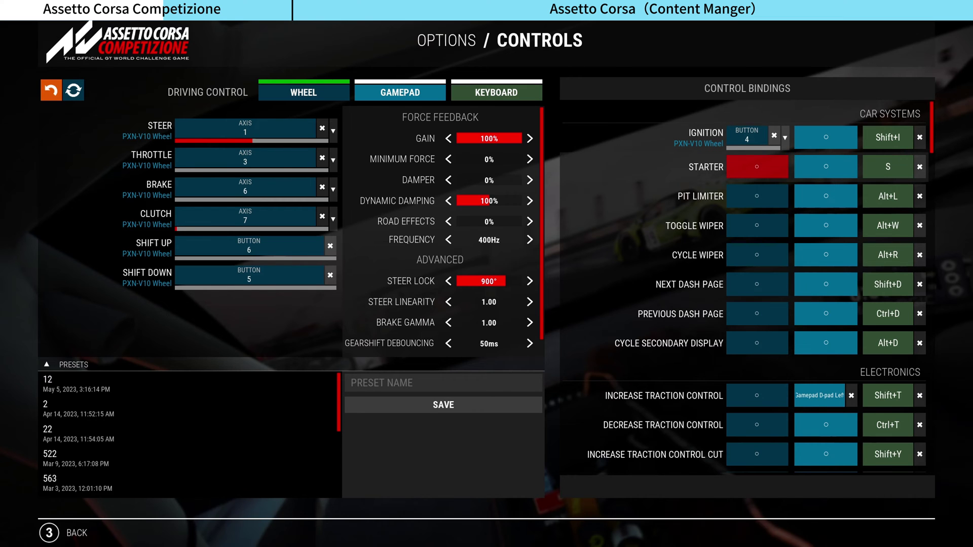
pyautogui.press('Down')
pyautogui.press('Down')
pyautogui.press('Down')
pyautogui.press('Down')
pyautogui.press('Down')
pyautogui.press('Down')
pyautogui.press('Down')
pyautogui.press('Down')
pyautogui.press('Down')
pyautogui.press('Down')
pyautogui.press('Down')
pyautogui.press('Down')
pyautogui.press('Down')
pyautogui.press('Down')
pyautogui.press('Down')
pyautogui.press('Down')
pyautogui.press('Down')
pyautogui.press('Down')
pyautogui.press('Down')
pyautogui.press('Down')
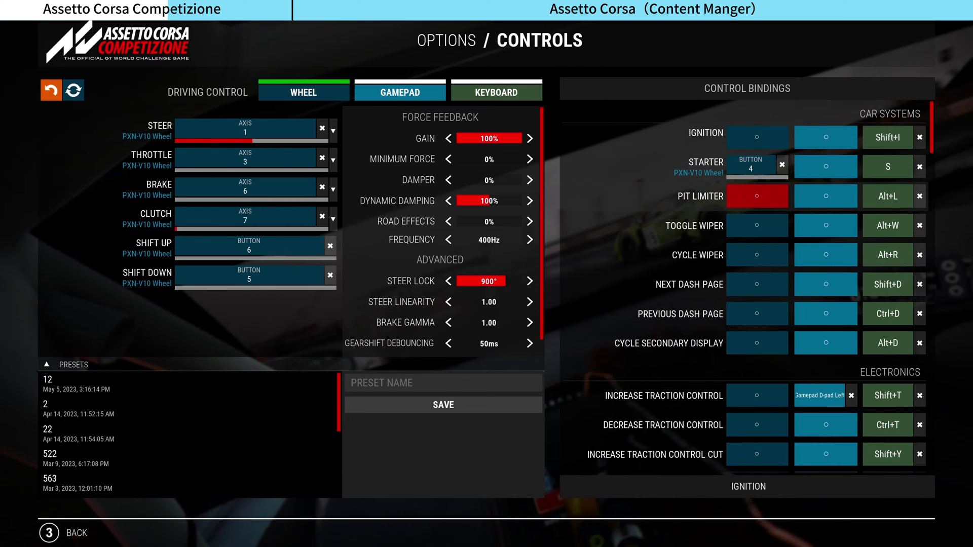
pyautogui.press('Up')
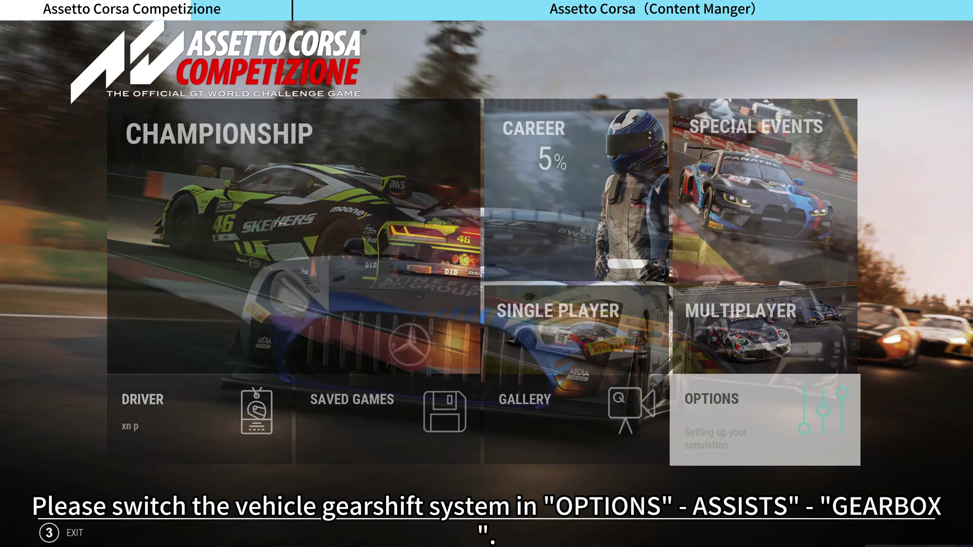
pyautogui.press('Return')
# Step: Switch the Gearbox assist to Automatic and start a session with the car in the pit lane
pyautogui.press('Down')
pyautogui.press('Right')
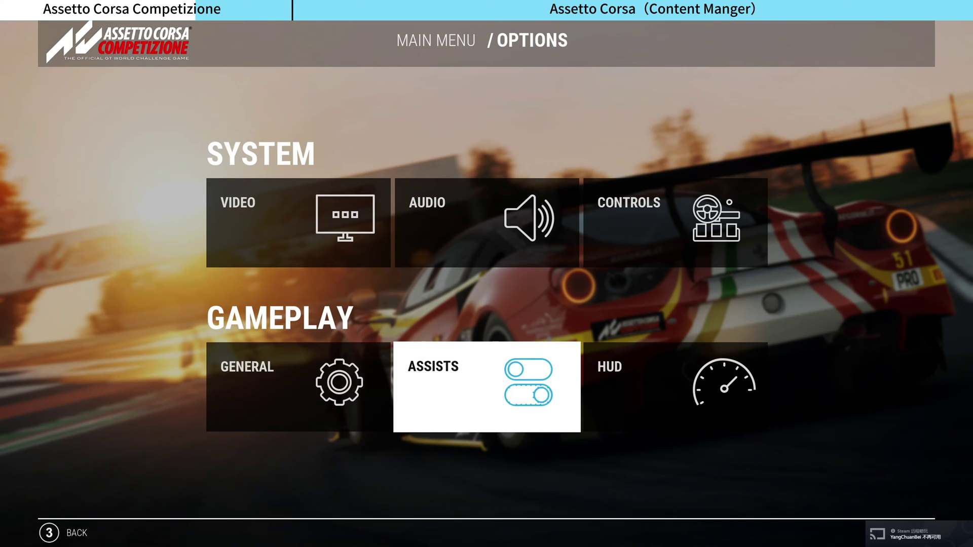
pyautogui.press('Return')
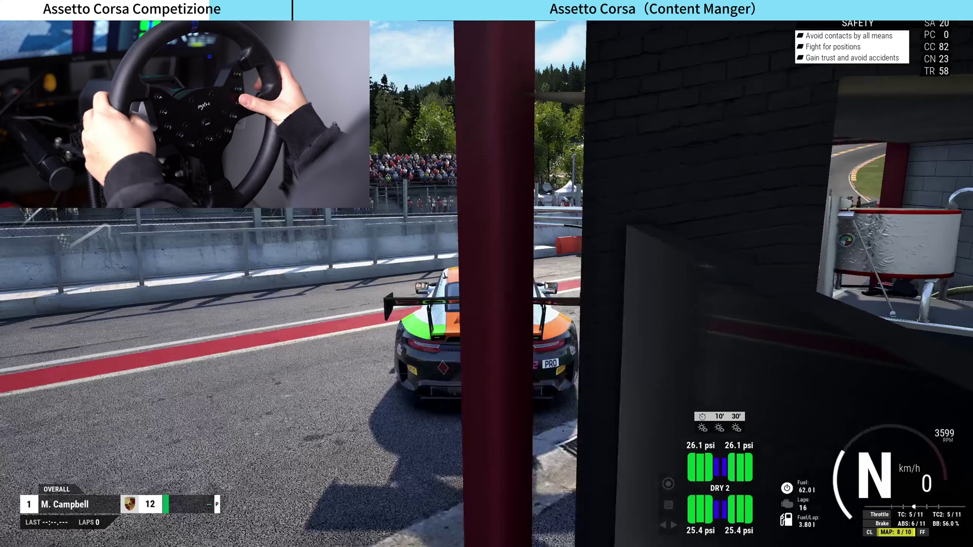
pyautogui.press('F1')
pyautogui.press('F1')
pyautogui.press('F1')
pyautogui.press('F1')
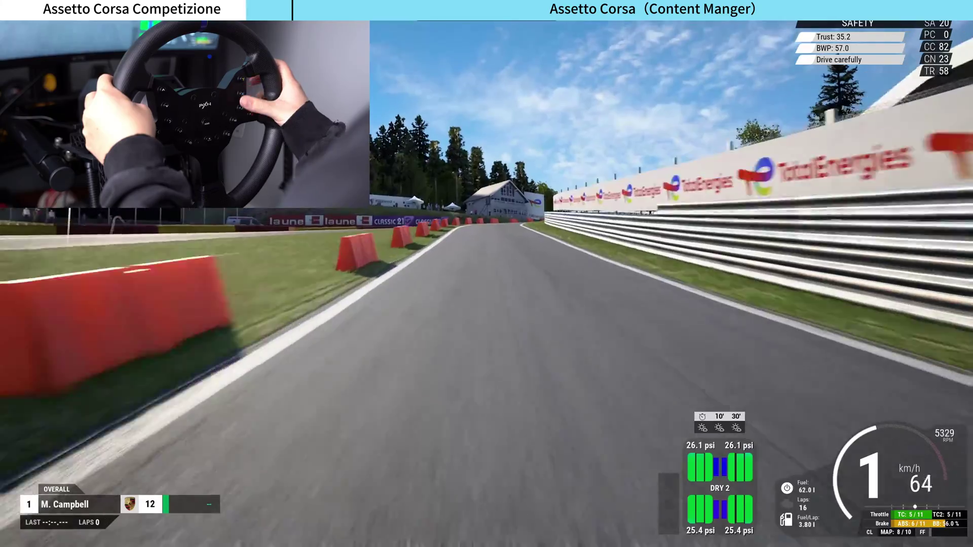
# Step: Drive out of the pit lane onto the track at 64 km/h in the chase camera view
pyautogui.press('F1')
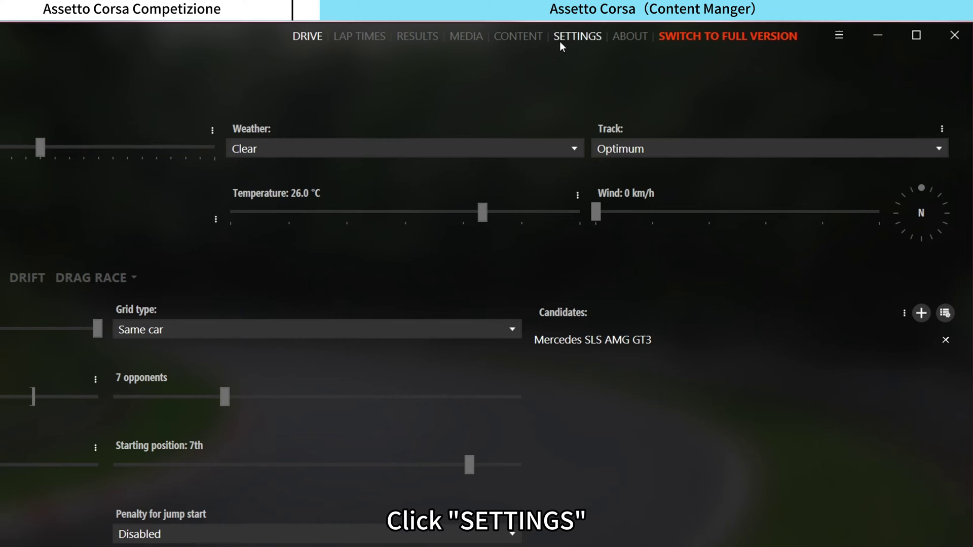
# Step: Open Content Manager's Settings, go to Assetto Corsa, and show the Controls page with Wheel input
pyautogui.click(559, 41)
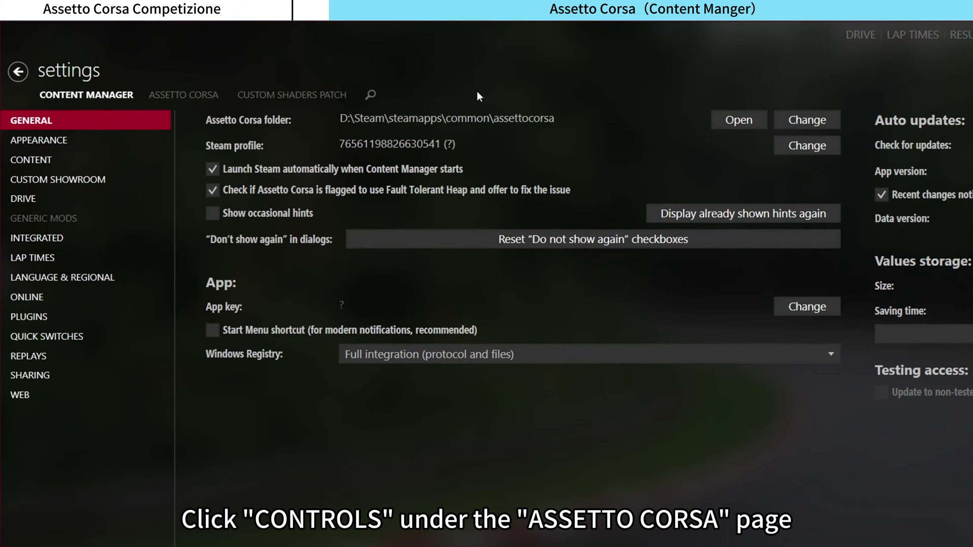
pyautogui.click(178, 96)
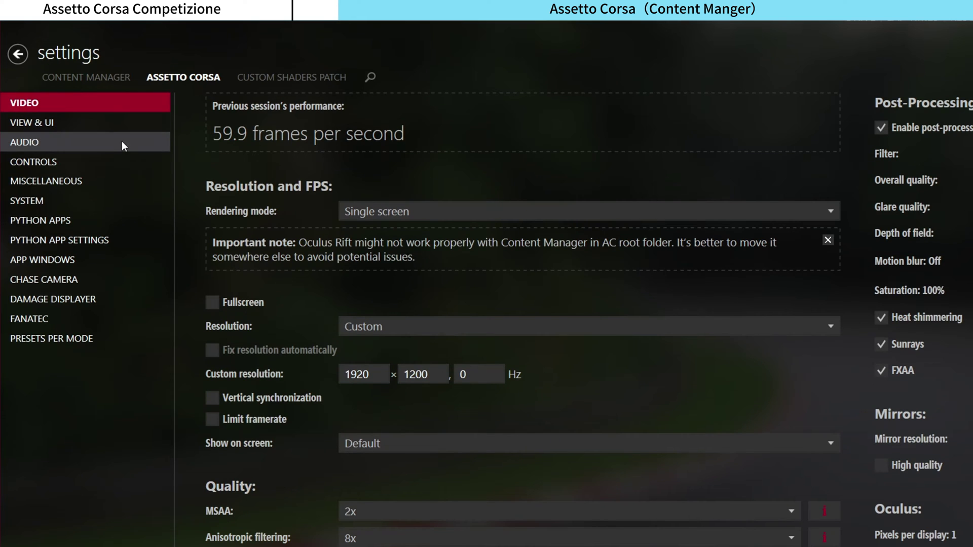
pyautogui.click(108, 162)
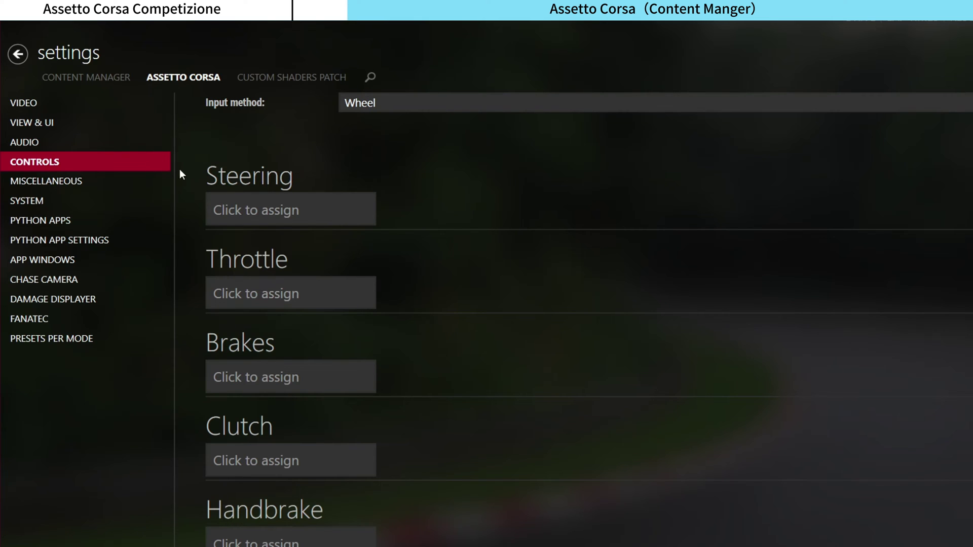
# Step: Assign steering, throttle, brakes, clutch to PXN-V10 axes 1, 3, 6, 7 and handbrake to PXN-HB axis 3
pyautogui.click(343, 213)
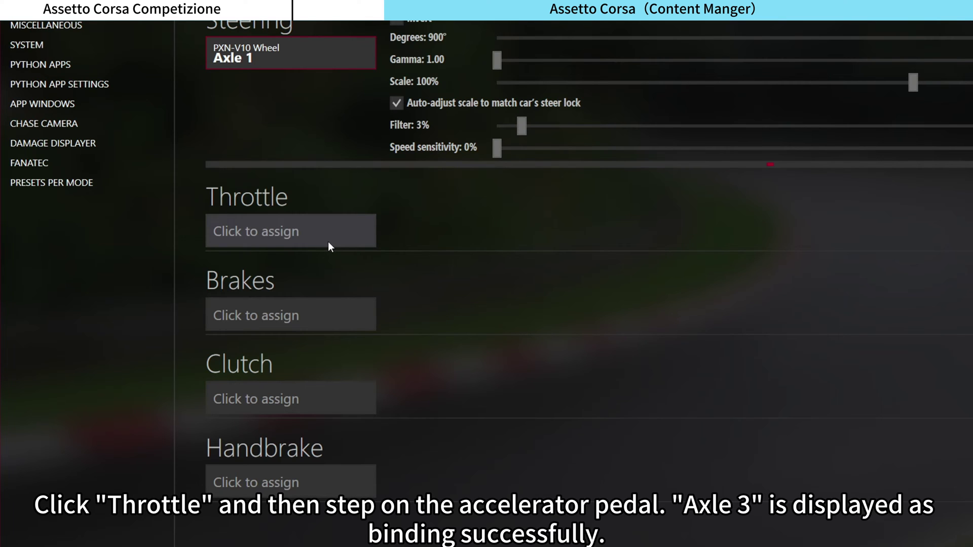
pyautogui.click(329, 243)
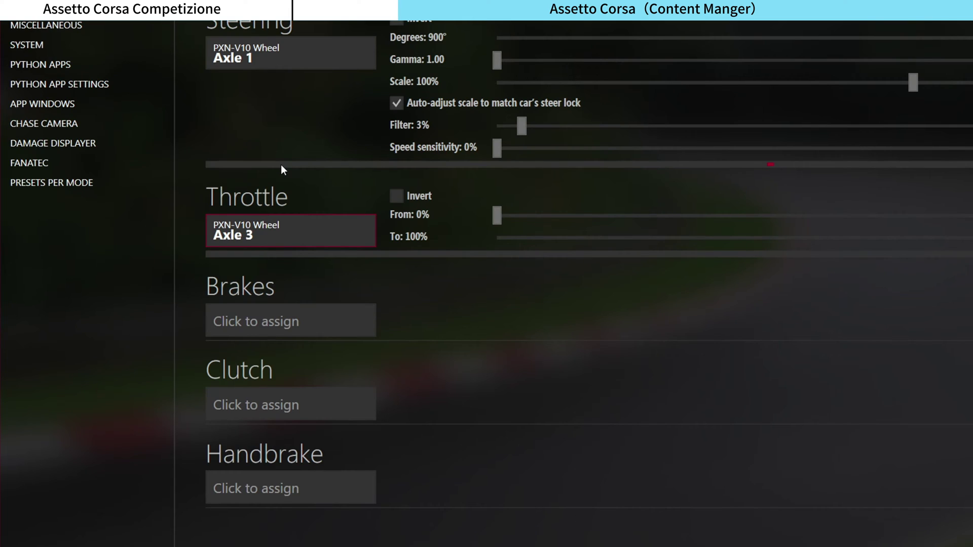
pyautogui.click(318, 317)
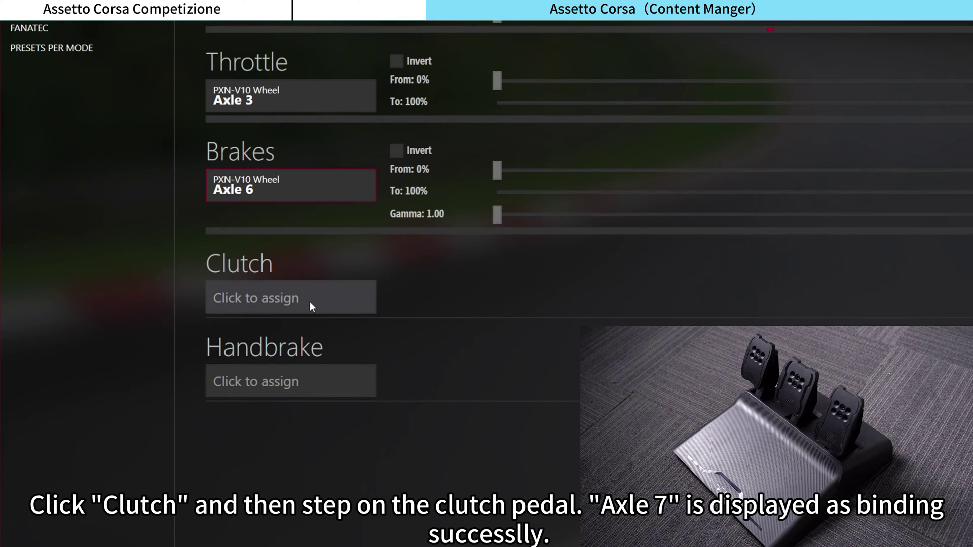
pyautogui.click(311, 302)
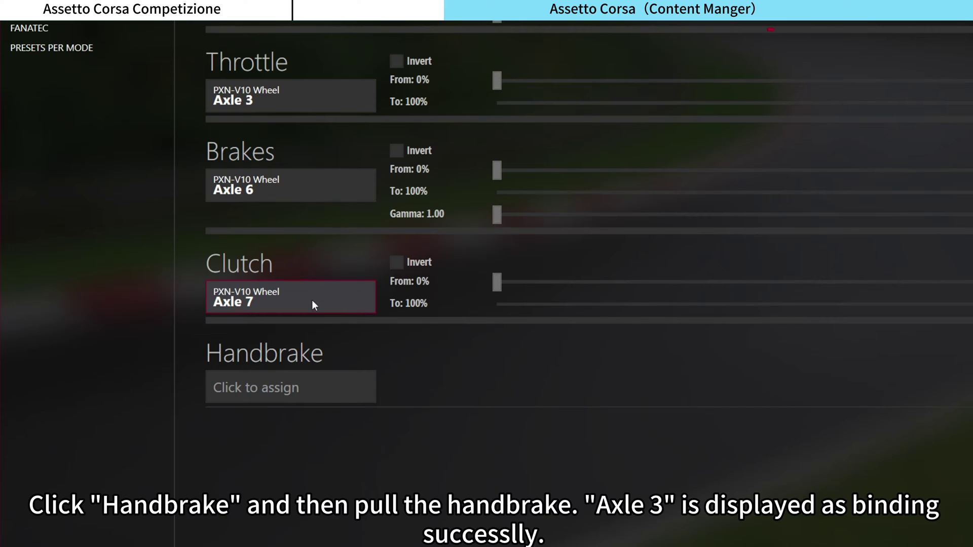
pyautogui.click(297, 389)
pyautogui.click(297, 388)
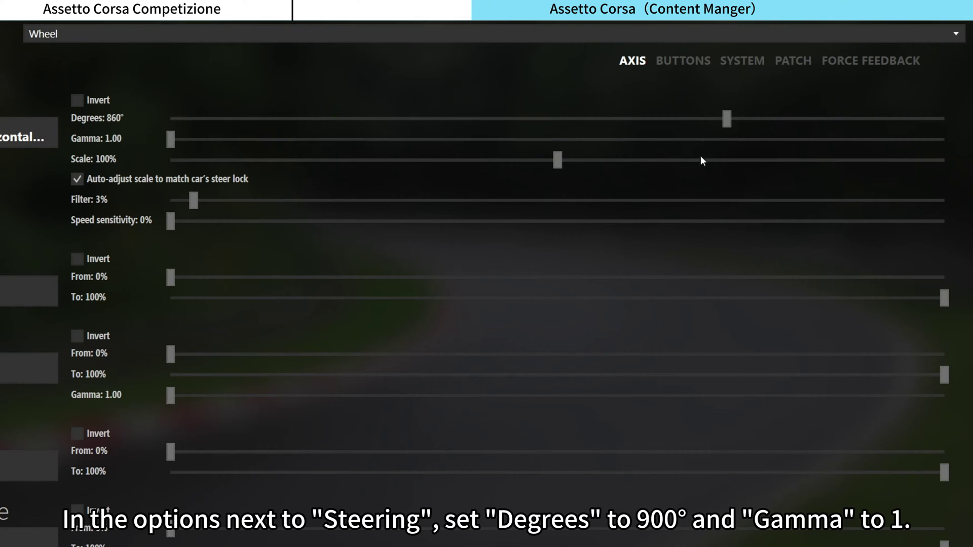
# Step: Raise steering Degrees from 860° to 900°, reset Gamma to 1.00 and leave Filter at 3%
pyautogui.moveTo(728, 128); pyautogui.dragTo(738, 130)
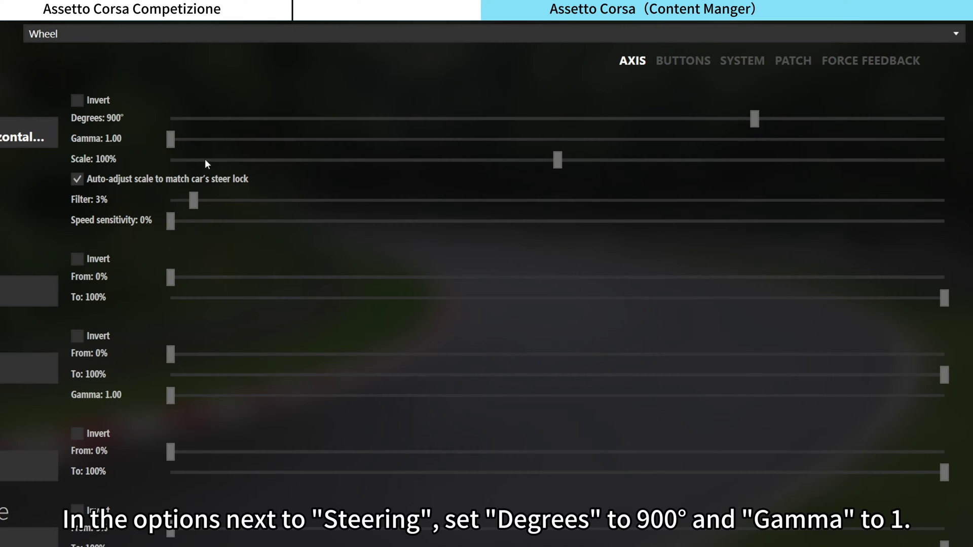
pyautogui.moveTo(196, 148); pyautogui.dragTo(163, 148)
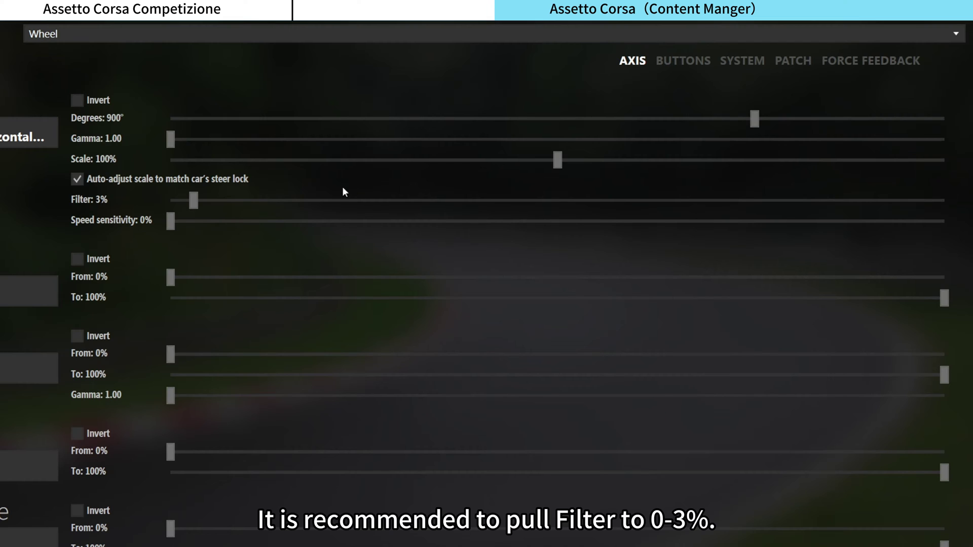
pyautogui.moveTo(194, 201)
pyautogui.mouseDown()
pyautogui.moveTo(227, 211)
pyautogui.moveTo(169, 204)
pyautogui.moveTo(196, 208)
pyautogui.mouseUp()
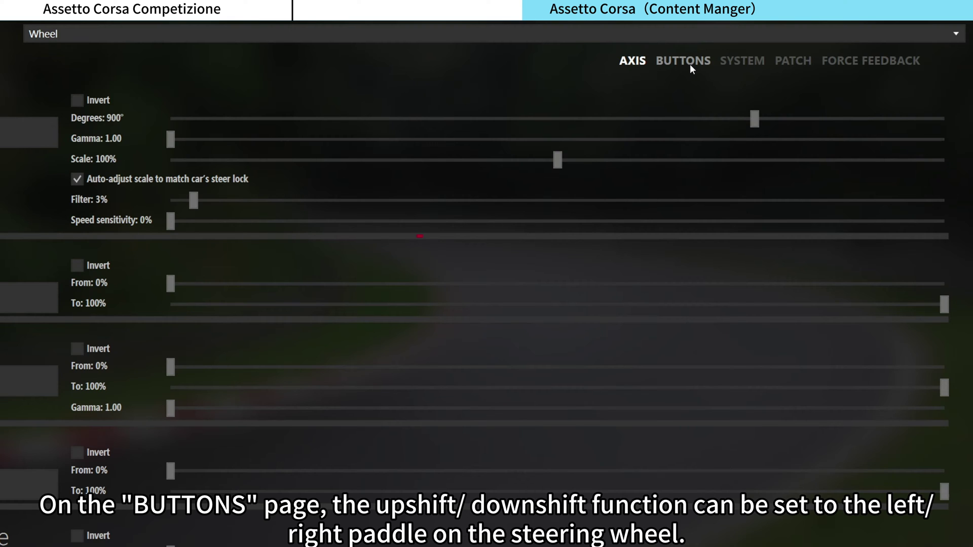
# Step: On the Buttons page, bind Next gear to PXN-V10 Button 6 and Previous gear to Button 5
pyautogui.click(689, 64)
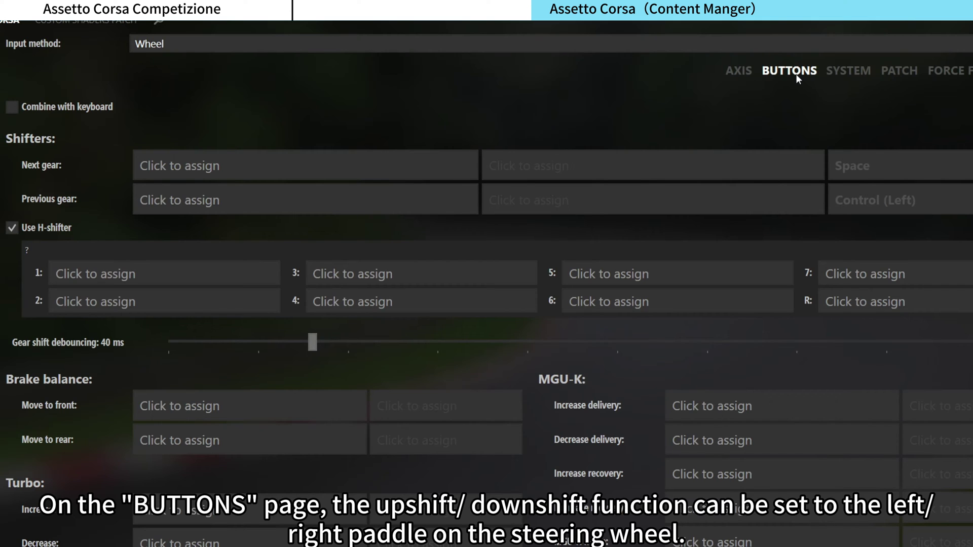
pyautogui.click(441, 166)
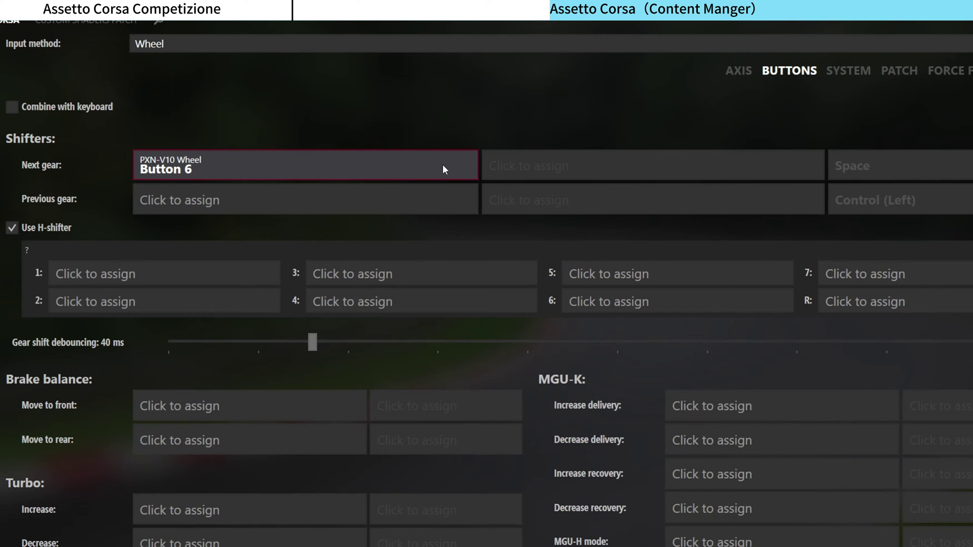
pyautogui.click(378, 194)
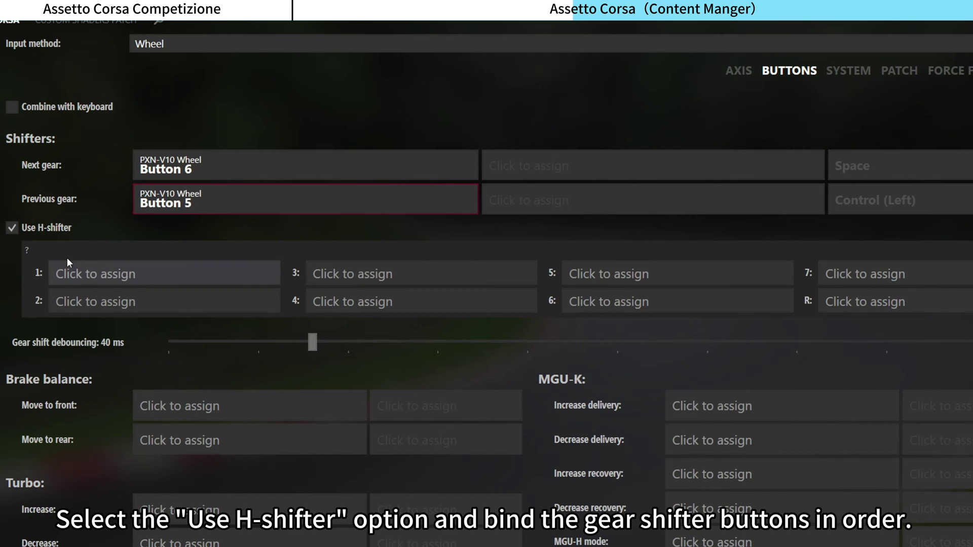
# Step: Tick Use H-shifter and bind gears 1, 2 and 3 to wheel Buttons 17, 18 and 19
pyautogui.click(22, 228)
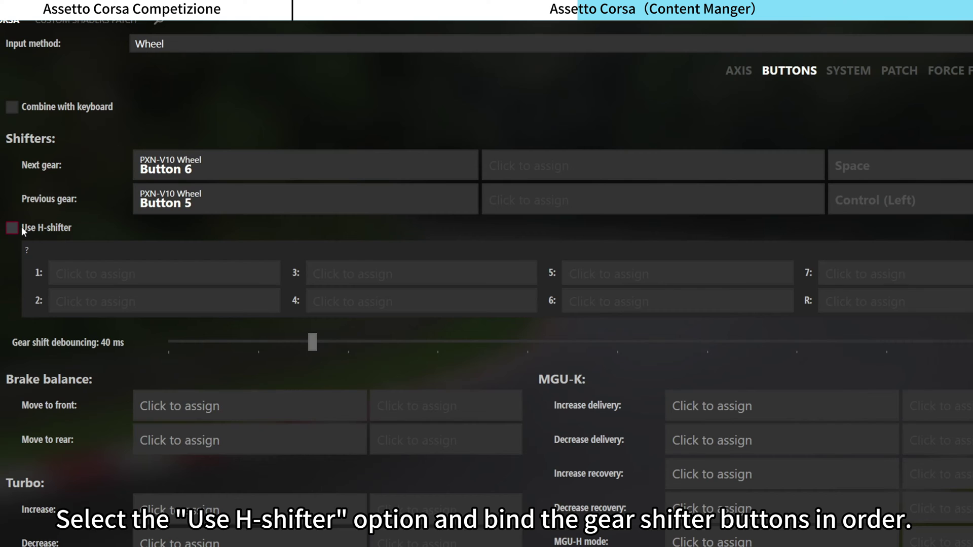
pyautogui.click(21, 227)
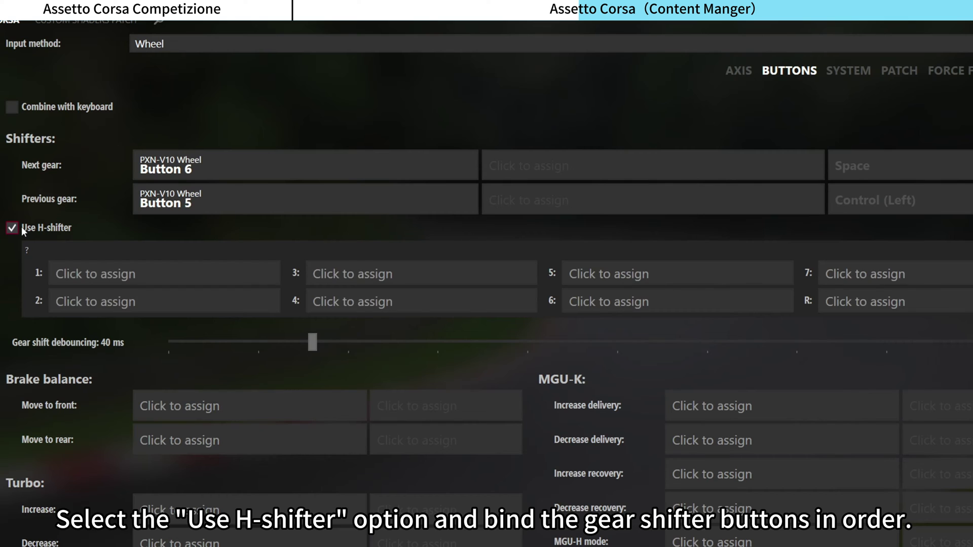
pyautogui.click(141, 278)
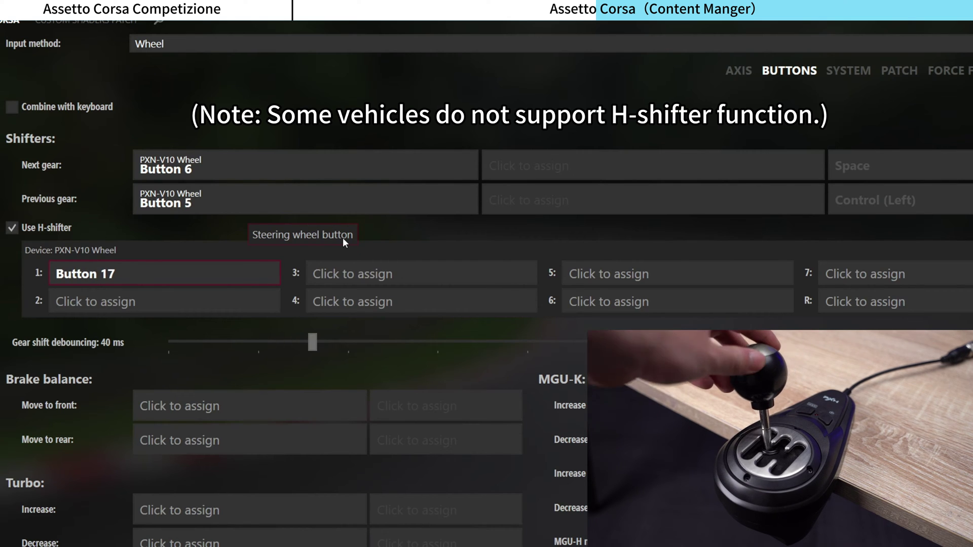
pyautogui.click(137, 302)
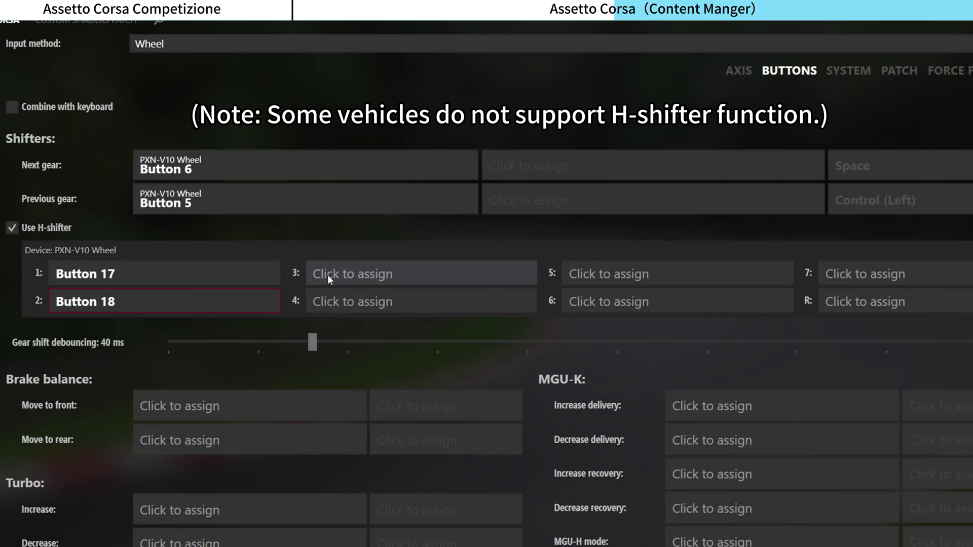
pyautogui.click(327, 275)
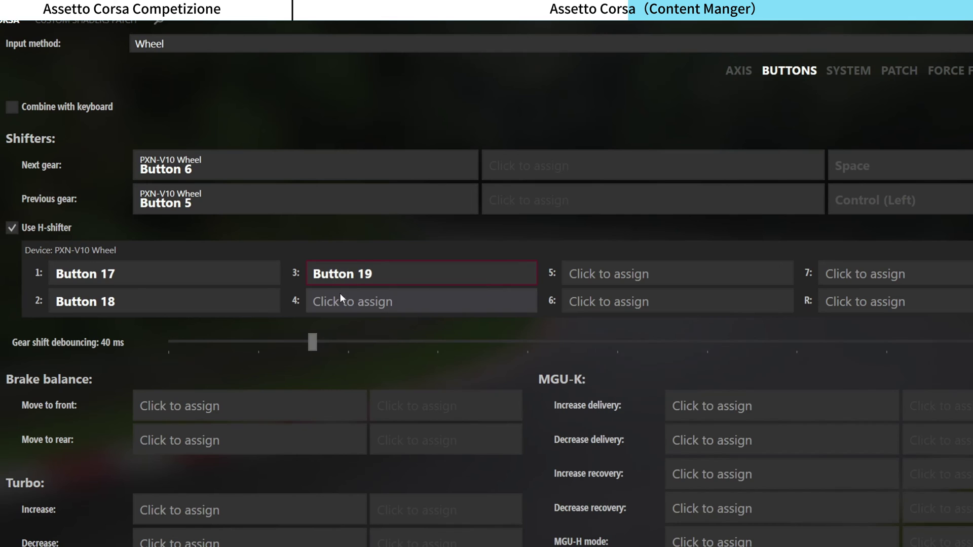
# Step: Bind gears 4, 5 and 6 to Buttons 20–22 and reverse to Button 23
pyautogui.click(340, 299)
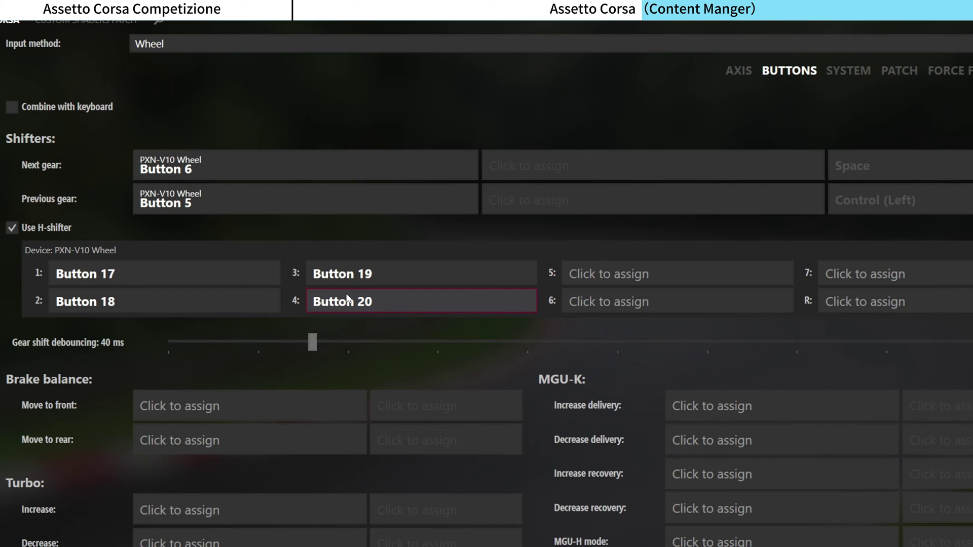
pyautogui.click(594, 268)
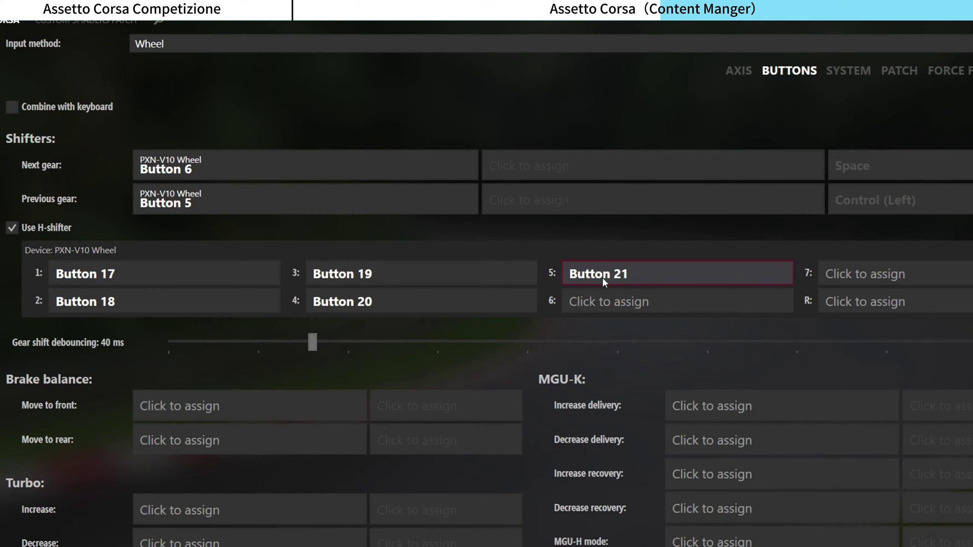
pyautogui.click(600, 291)
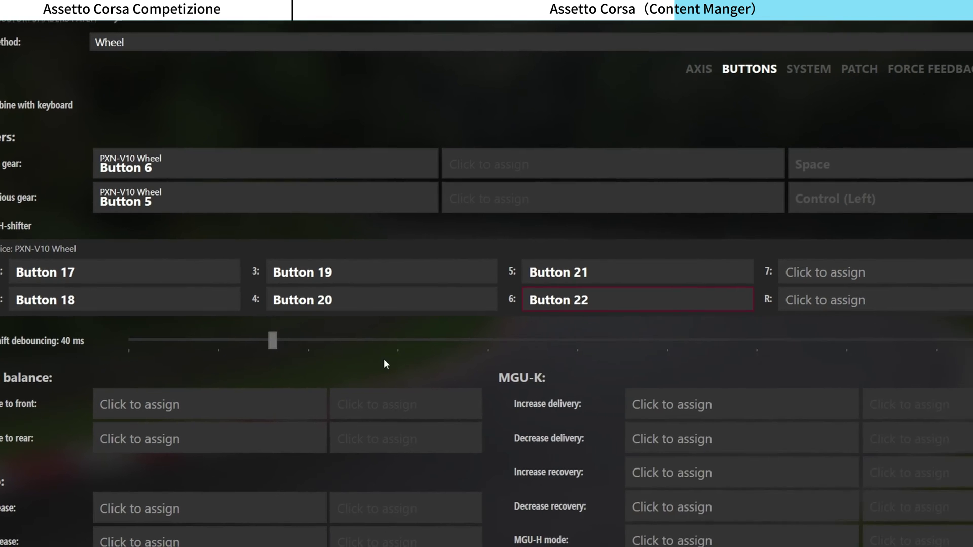
pyautogui.click(793, 304)
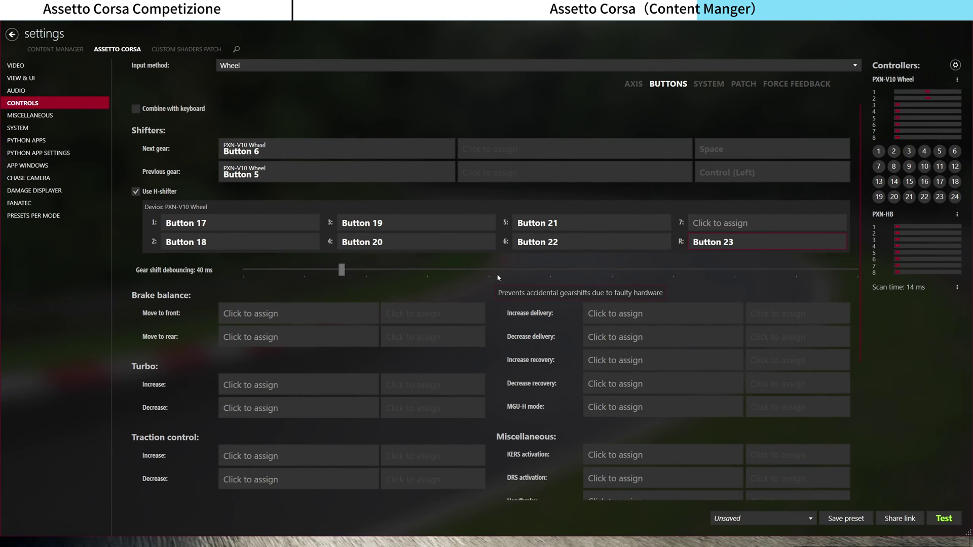
pyautogui.scroll(-5, 448, 235)
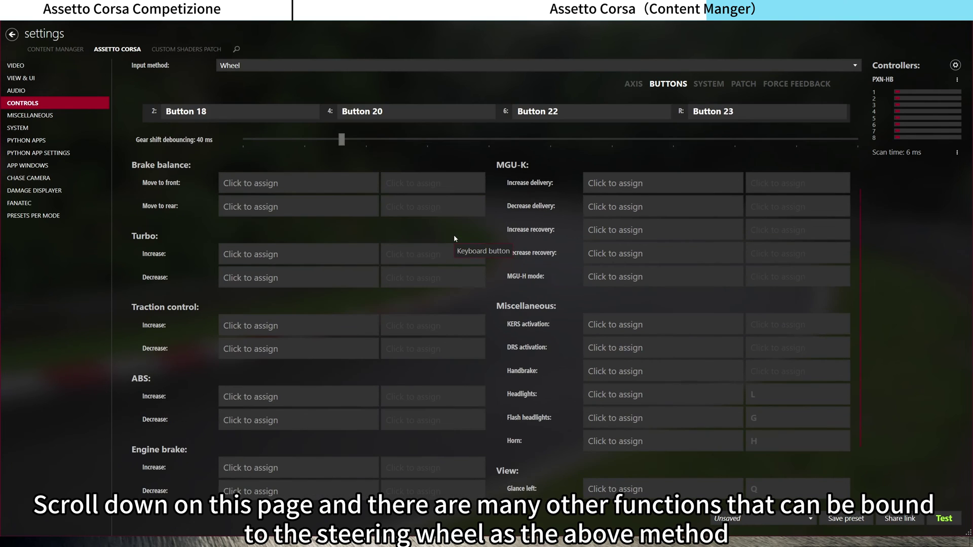
pyautogui.scroll(-3, 454, 235)
pyautogui.scroll(1, 454, 237)
pyautogui.scroll(3, 566, 193)
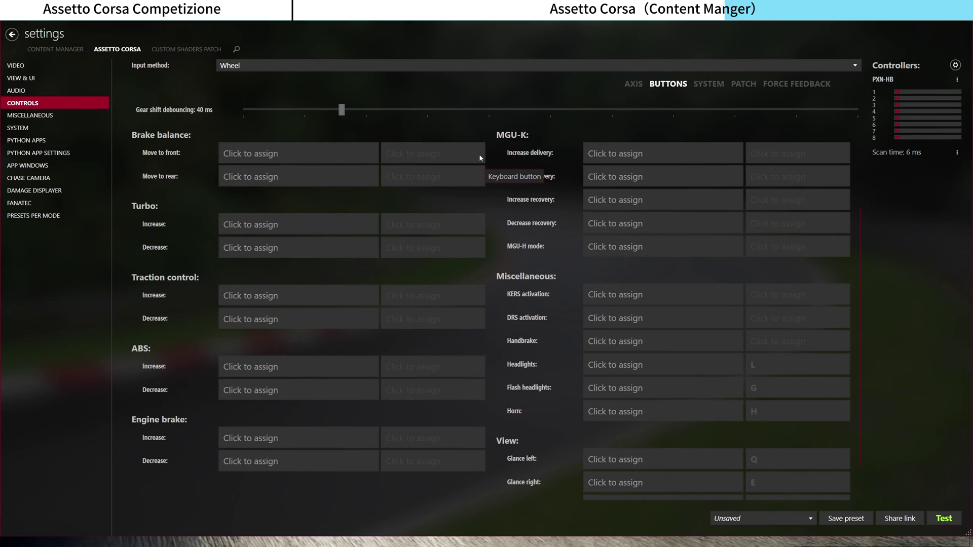
pyautogui.scroll(3, 429, 192)
pyautogui.scroll(2, 430, 197)
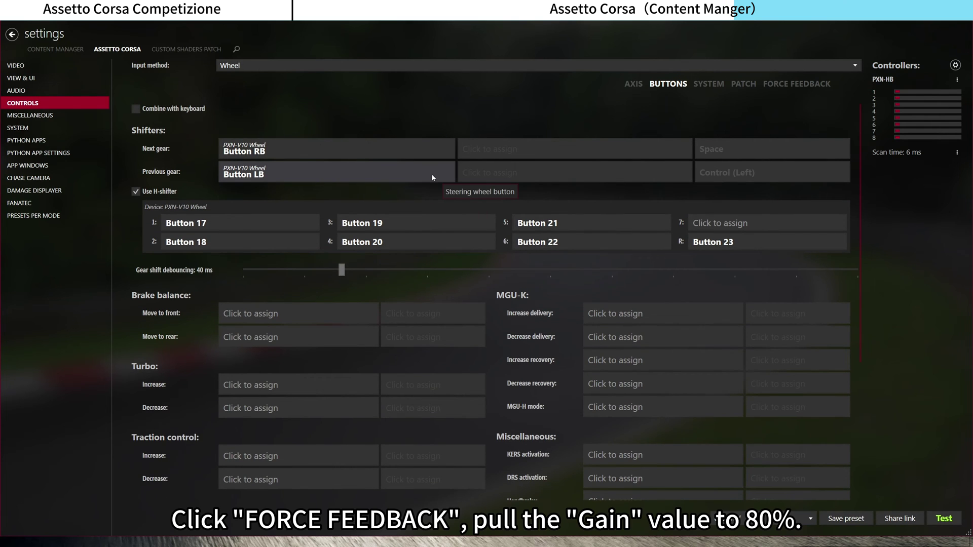
# Step: Set Content Manager force feedback gain to 80%, minimum force to 0%, and raise the kerb effect
pyautogui.click(796, 84)
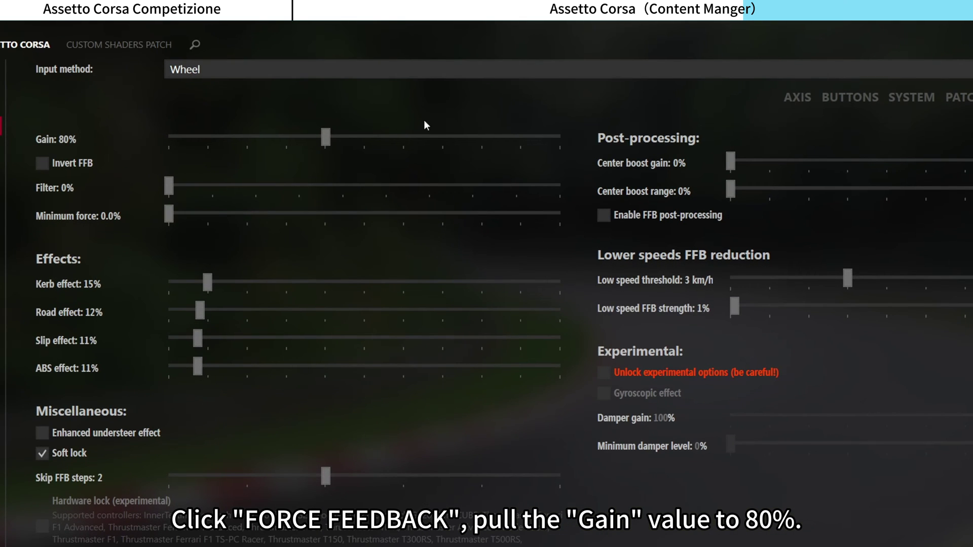
pyautogui.moveTo(327, 145)
pyautogui.mouseDown()
pyautogui.moveTo(246, 151)
pyautogui.moveTo(327, 156)
pyautogui.mouseUp()
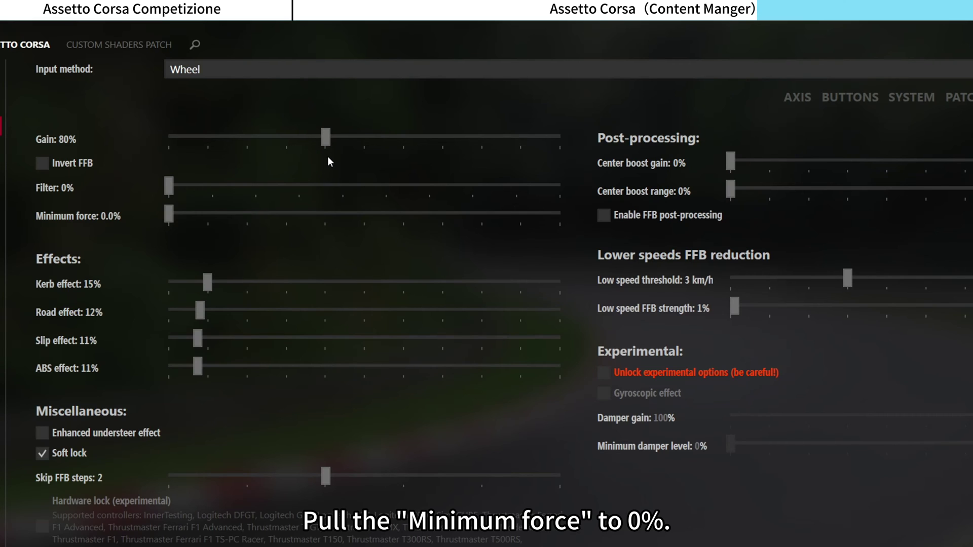
pyautogui.moveTo(169, 215)
pyautogui.mouseDown()
pyautogui.moveTo(242, 224)
pyautogui.moveTo(173, 233)
pyautogui.mouseUp()
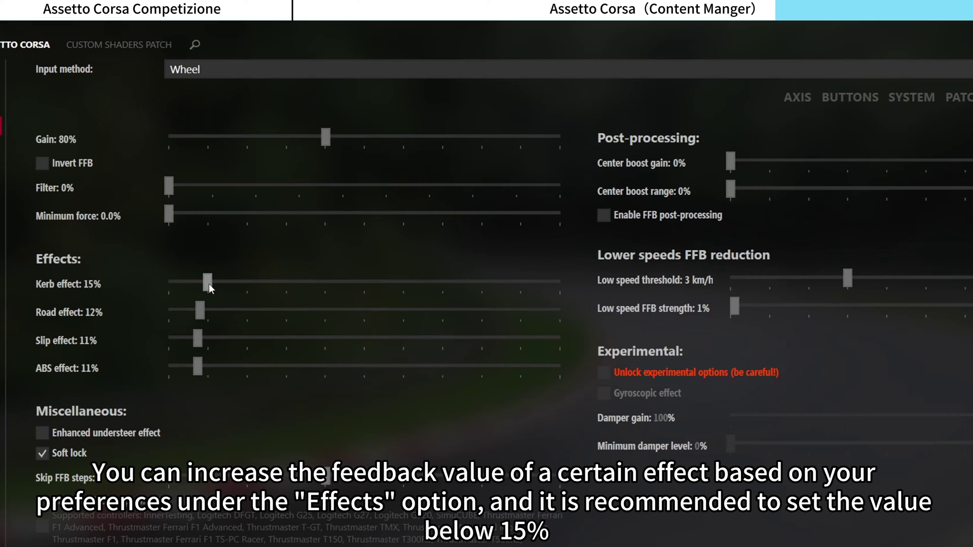
pyautogui.moveTo(209, 284); pyautogui.dragTo(195, 369)
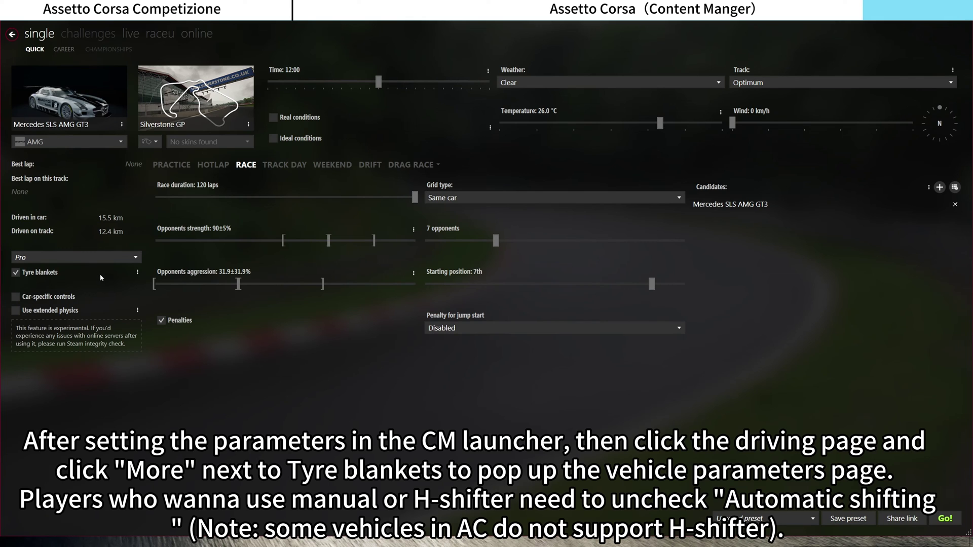
# Step: Toggle the Automatic shifting assist in the quick race's driving assist options
pyautogui.click(139, 273)
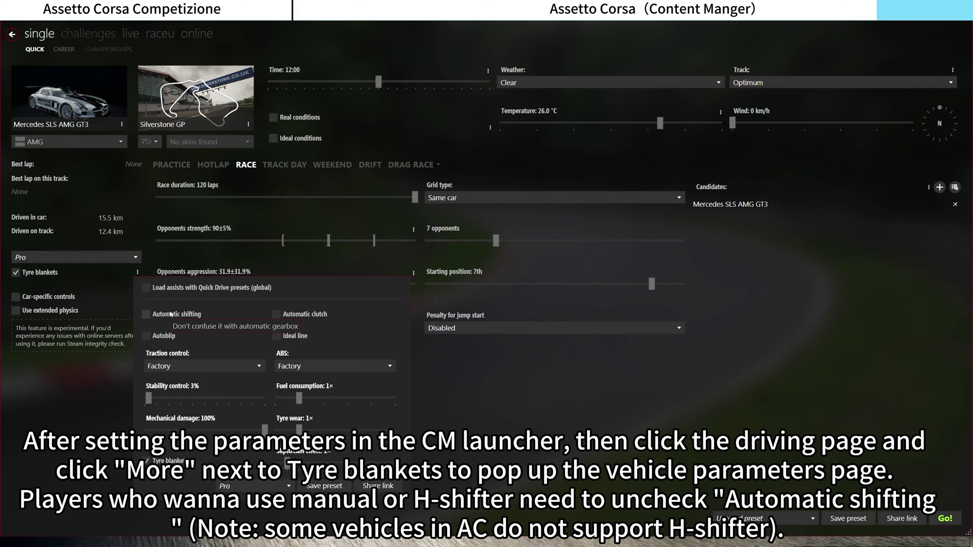
pyautogui.click(147, 315)
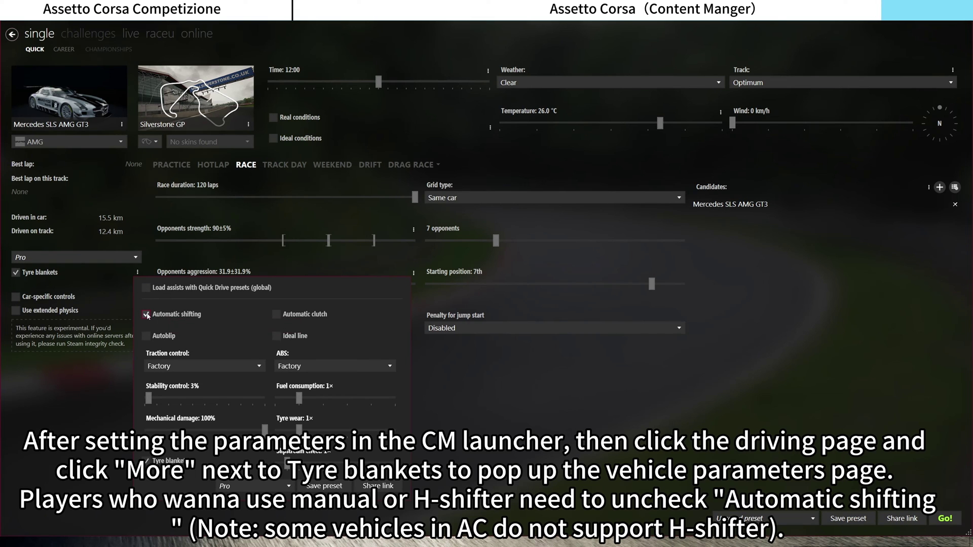